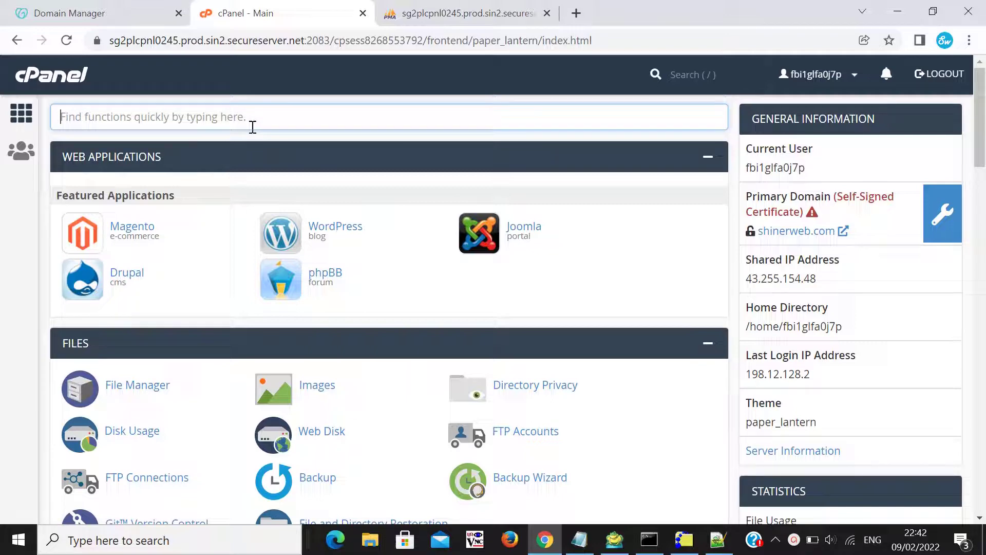
# Step: Check the cakenbake_db tables in phpMyAdmin, then return to cPanel with the search cleared
pyautogui.write('php')
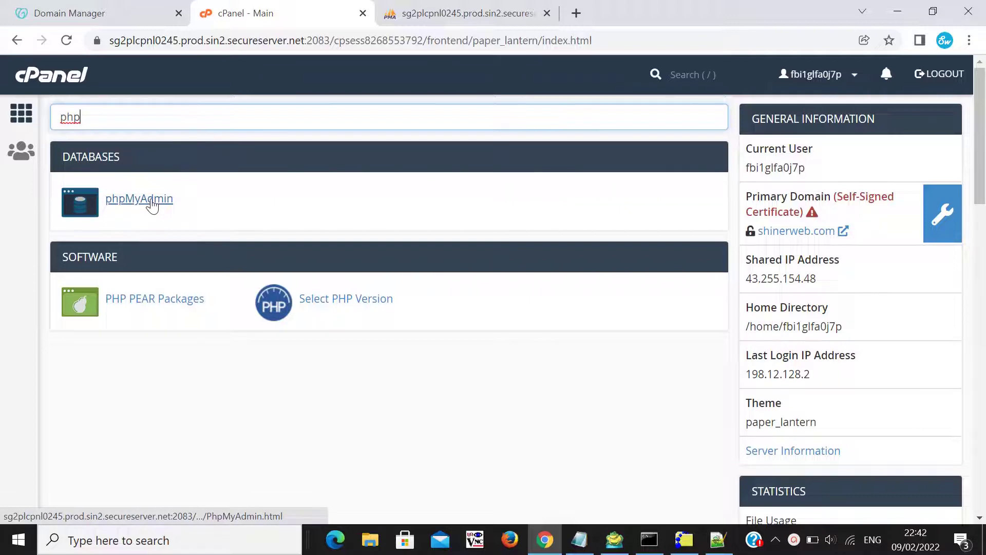
pyautogui.click(433, 19)
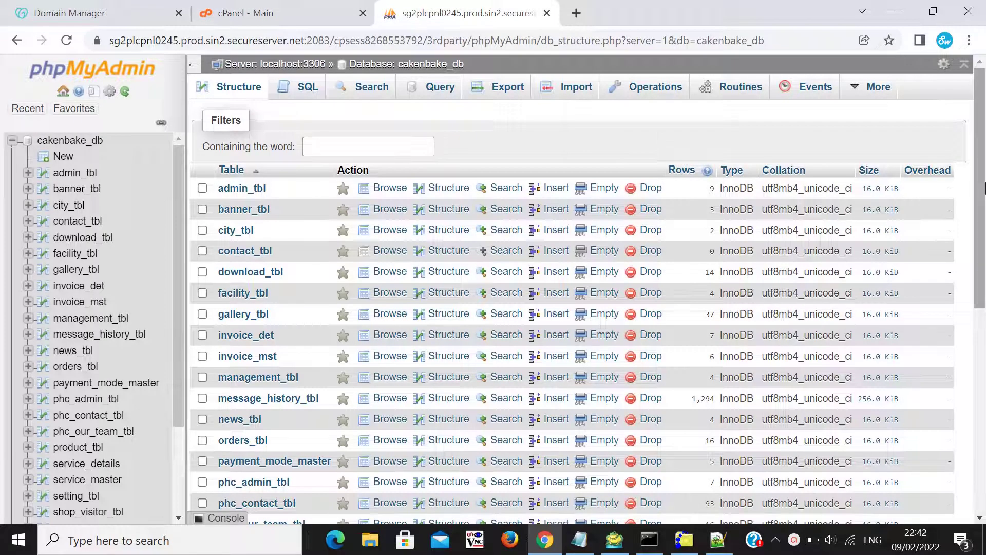
pyautogui.moveTo(984, 137)
pyautogui.mouseDown()
pyautogui.moveTo(984, 301)
pyautogui.moveTo(984, 131)
pyautogui.mouseUp()
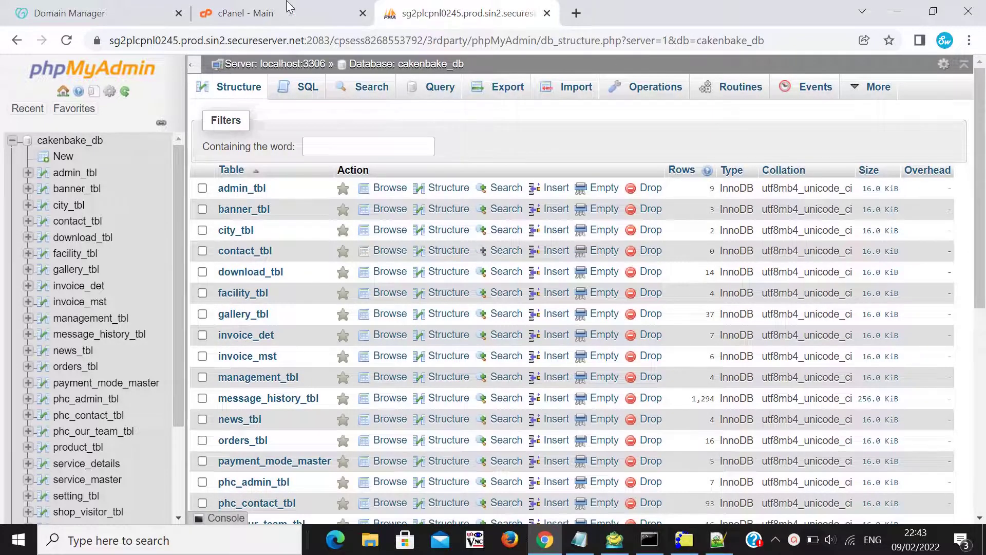
pyautogui.click(253, 8)
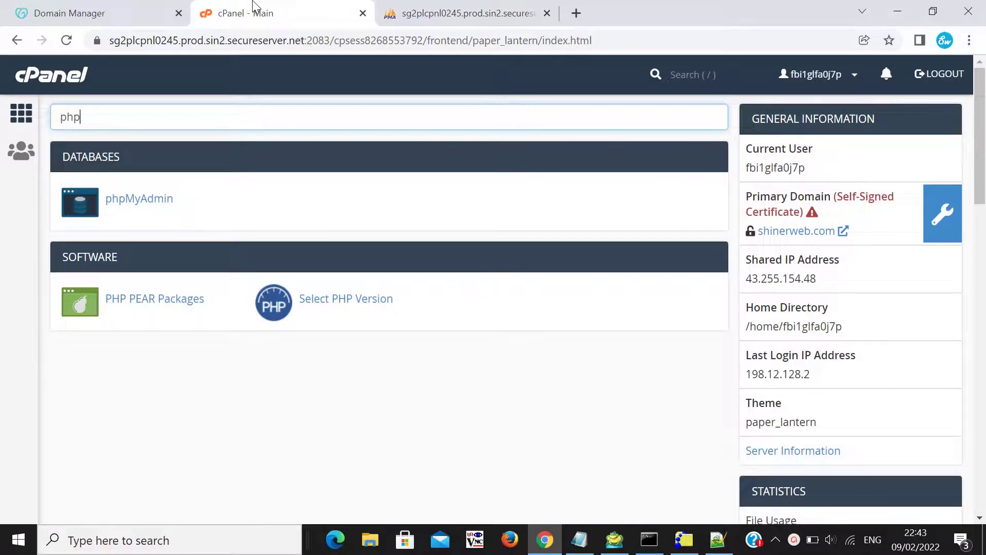
pyautogui.press('BackSpace')
pyautogui.press('BackSpace')
pyautogui.press('BackSpace')
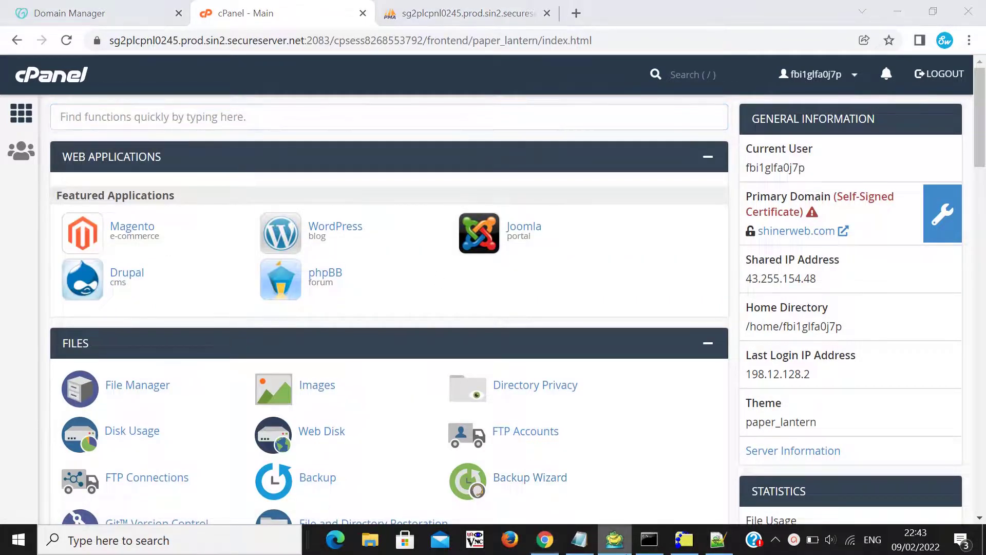
pyautogui.click(614, 540)
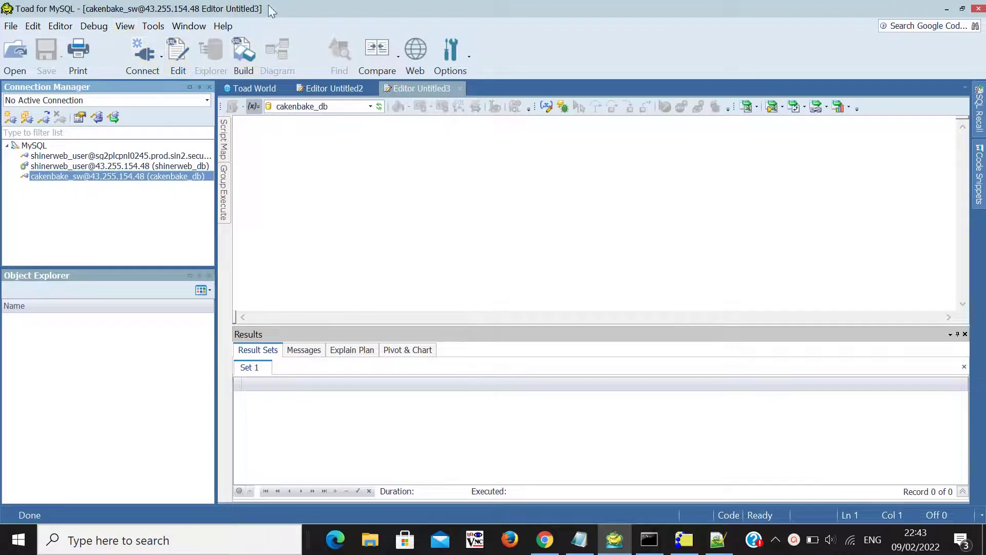
pyautogui.click(947, 8)
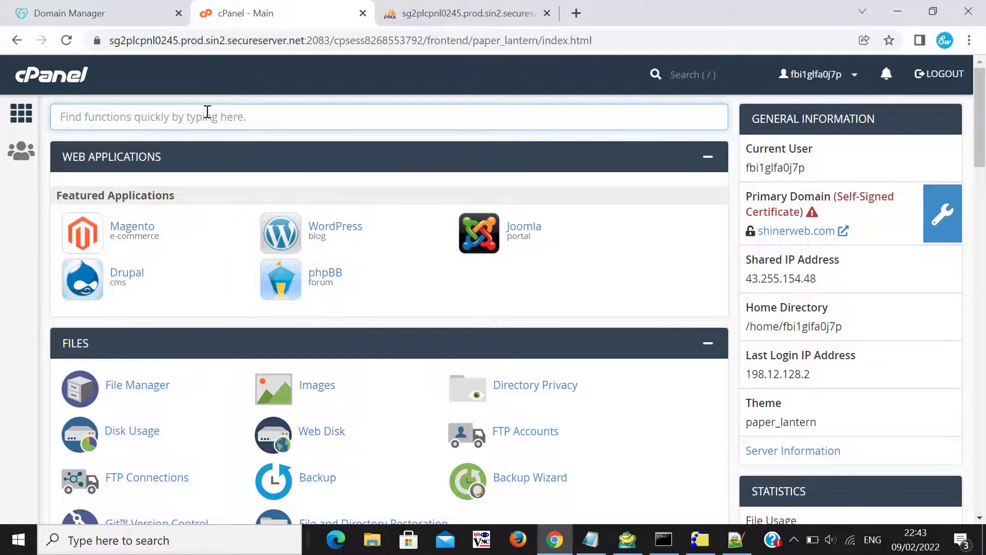
# Step: Search cPanel for 'mysq' and open the Remote MySQL page
pyautogui.write('mysq')
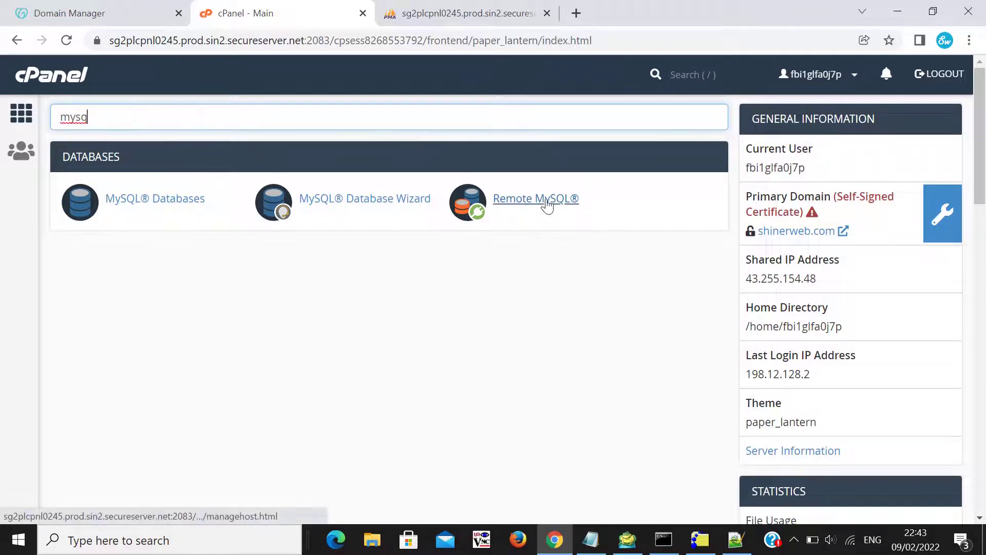
pyautogui.click(531, 205)
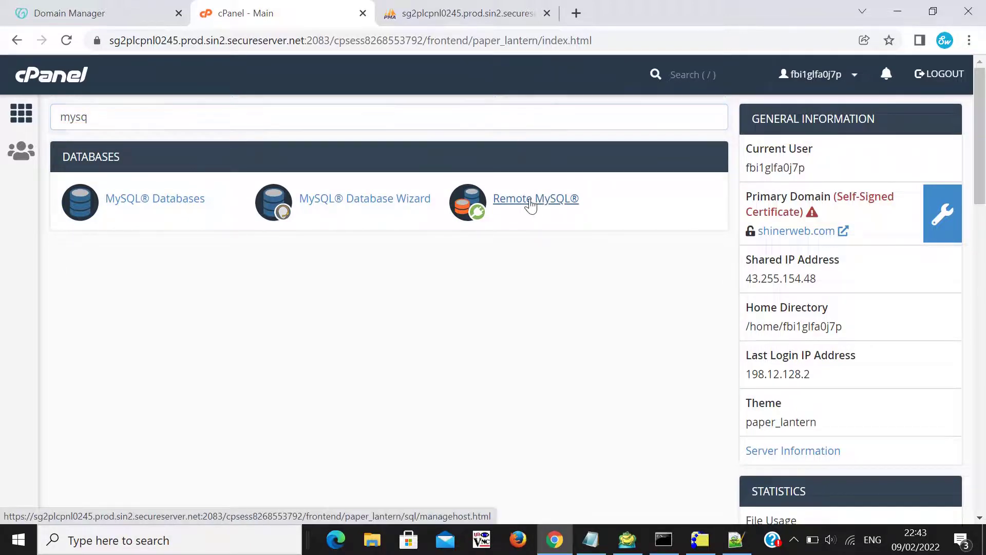
pyautogui.scroll(-2, 984, 179)
pyautogui.scroll(1, 985, 178)
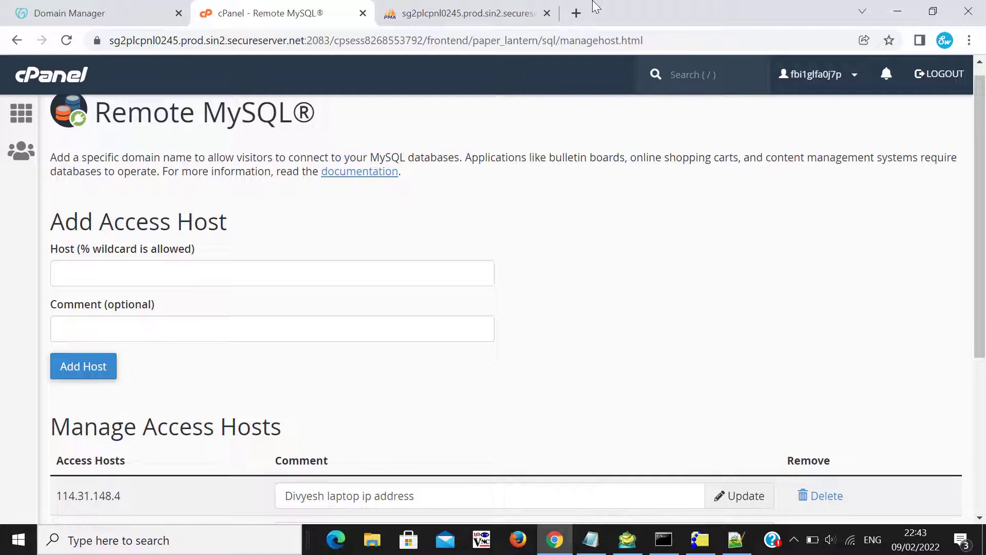
# Step: Search 'get ip address' in a new tab and select the IPv4 address 114.31.148.4 on whatismyipaddress.com
pyautogui.click(575, 14)
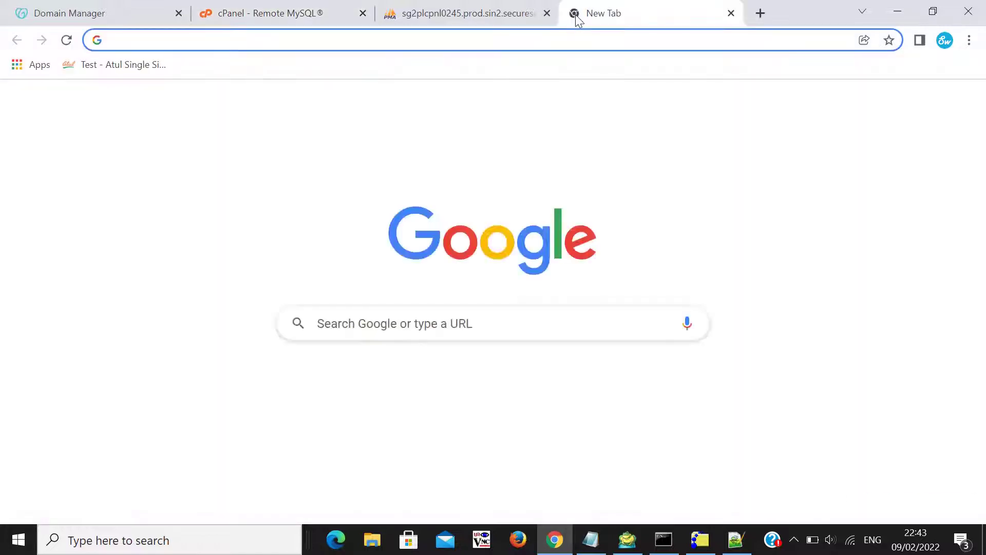
pyautogui.write('ip')
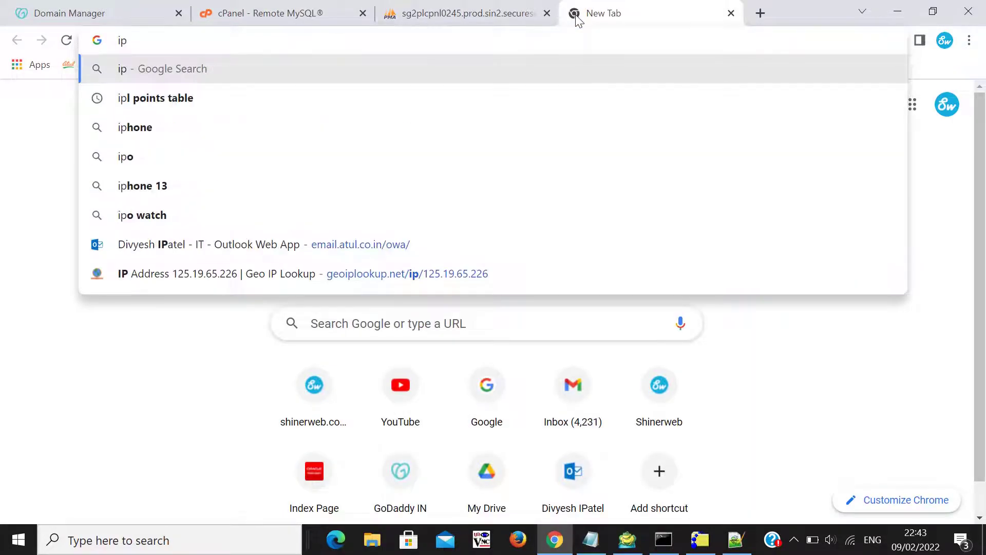
pyautogui.press('BackSpace')
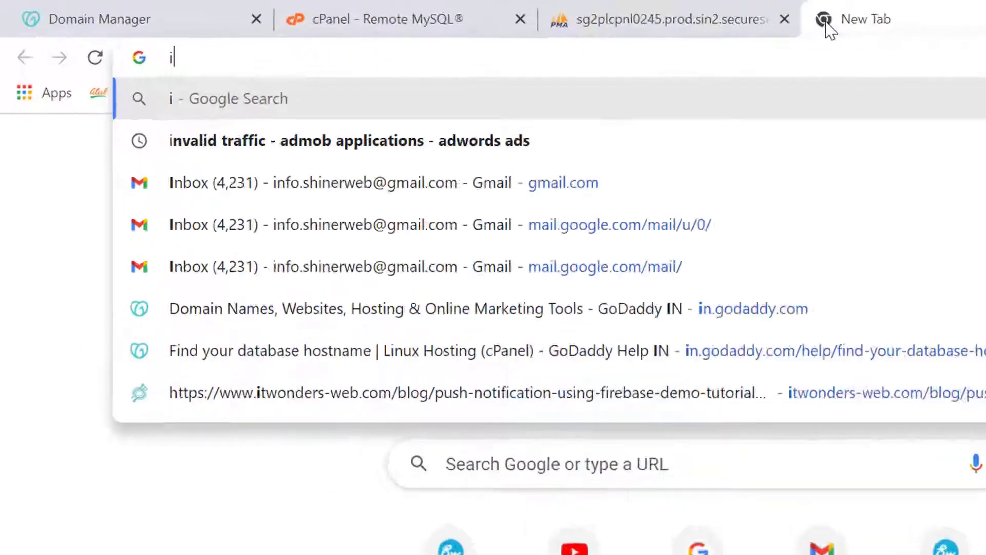
pyautogui.press('BackSpace')
pyautogui.write('g')
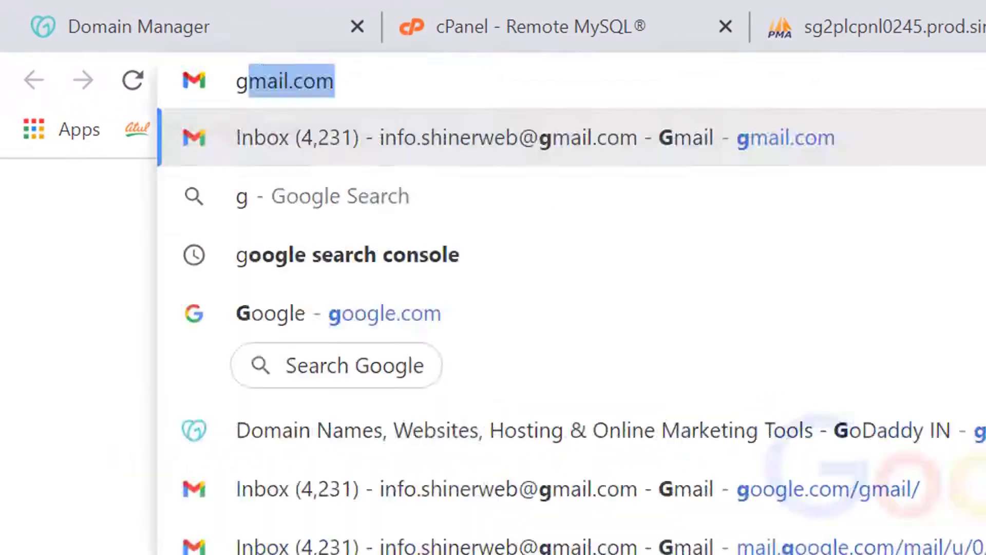
pyautogui.write('et ip ad')
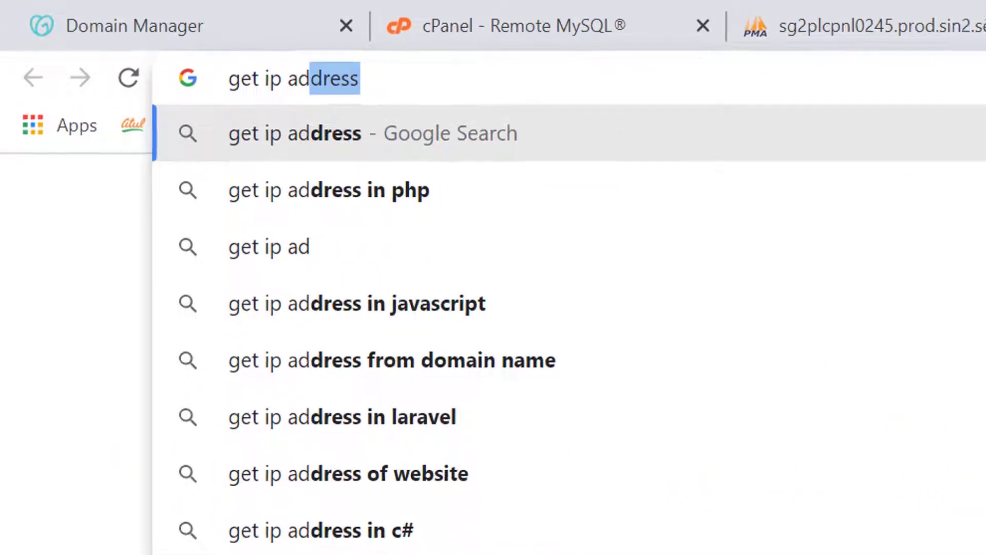
pyautogui.press('Return')
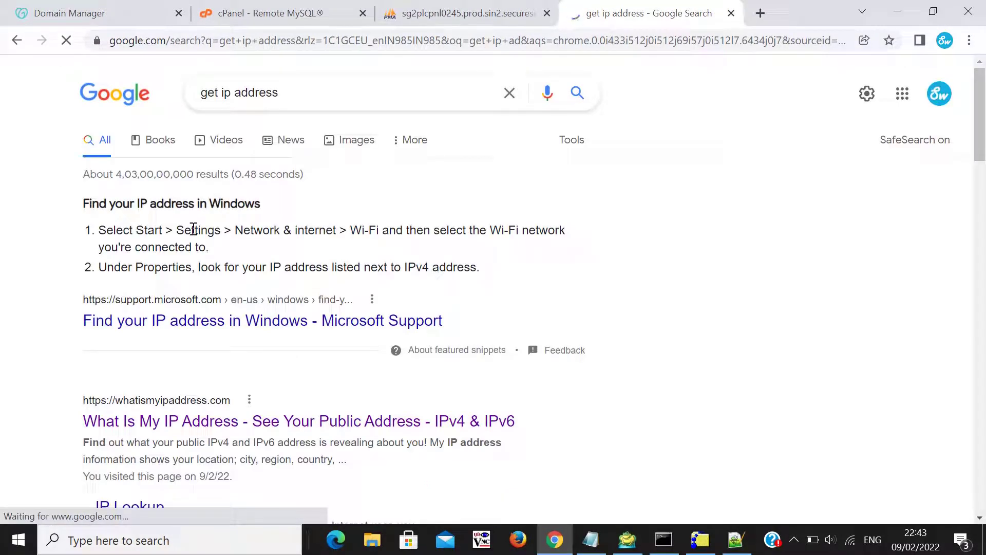
pyautogui.click(178, 422)
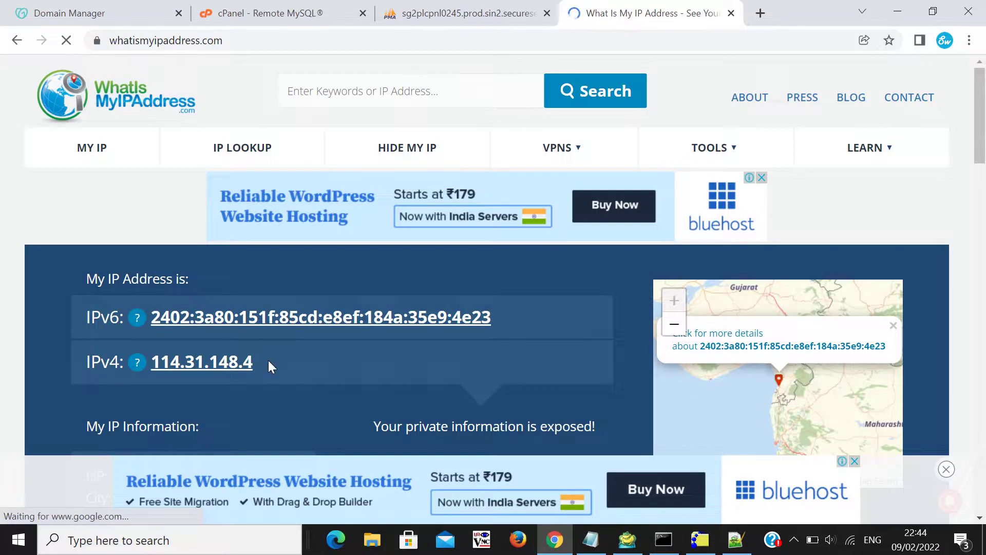
pyautogui.moveTo(265, 360); pyautogui.dragTo(154, 364)
pyautogui.hotkey('ctrl', 'c')
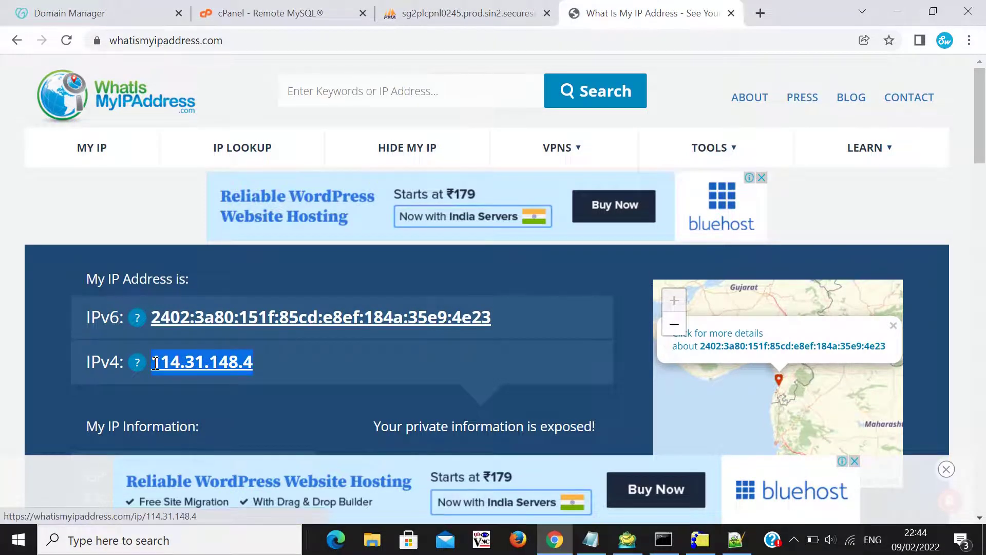
pyautogui.click(267, 13)
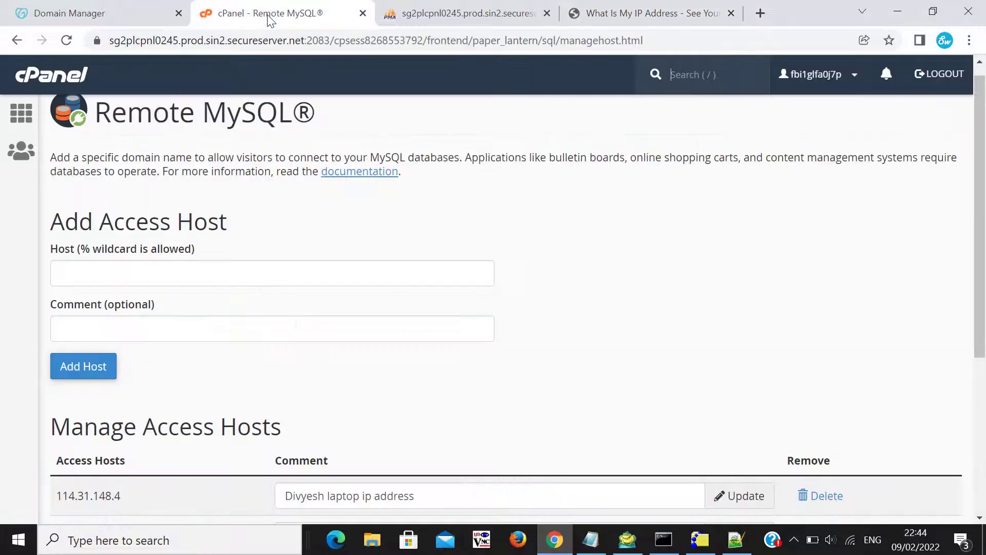
pyautogui.click(81, 271)
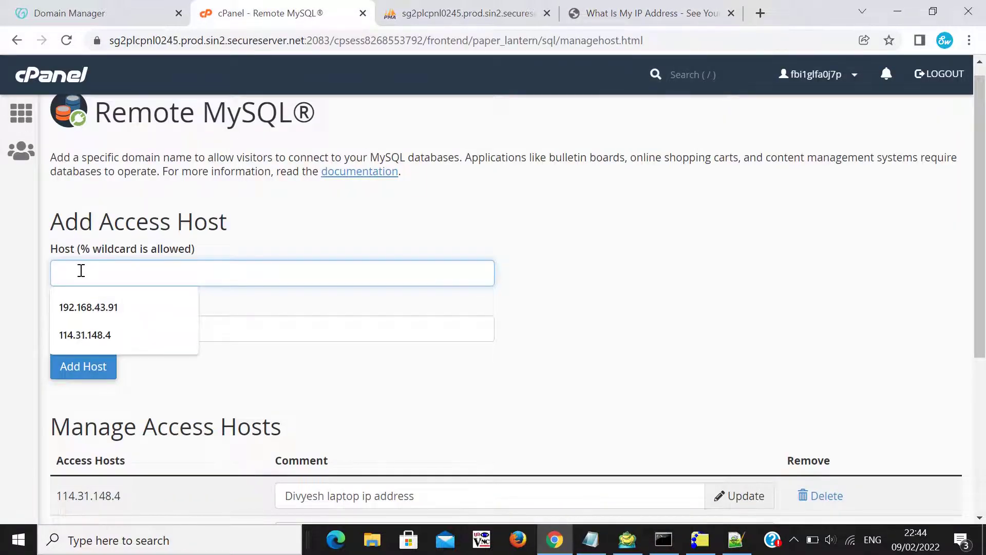
pyautogui.hotkey('ctrl', 'v')
pyautogui.press('Tab')
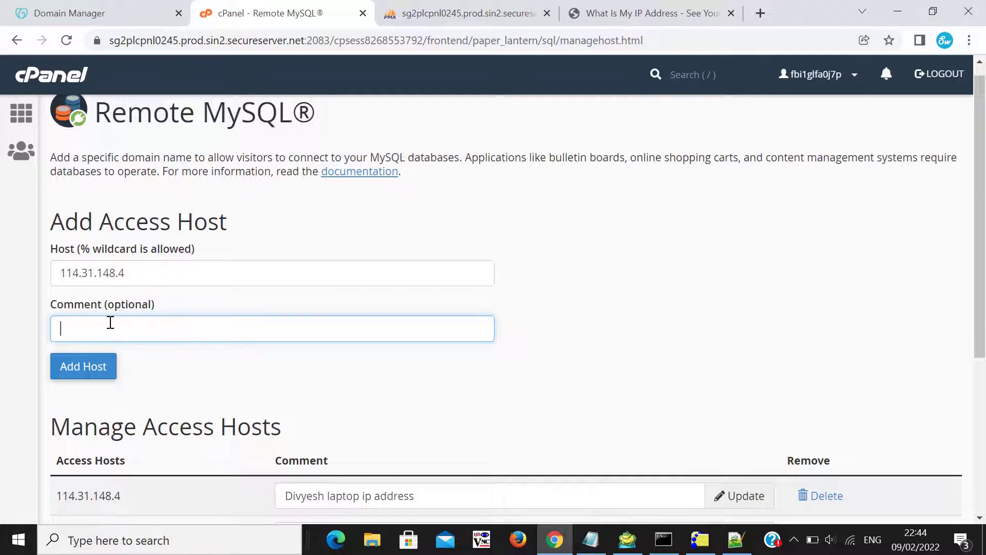
pyautogui.write('Div')
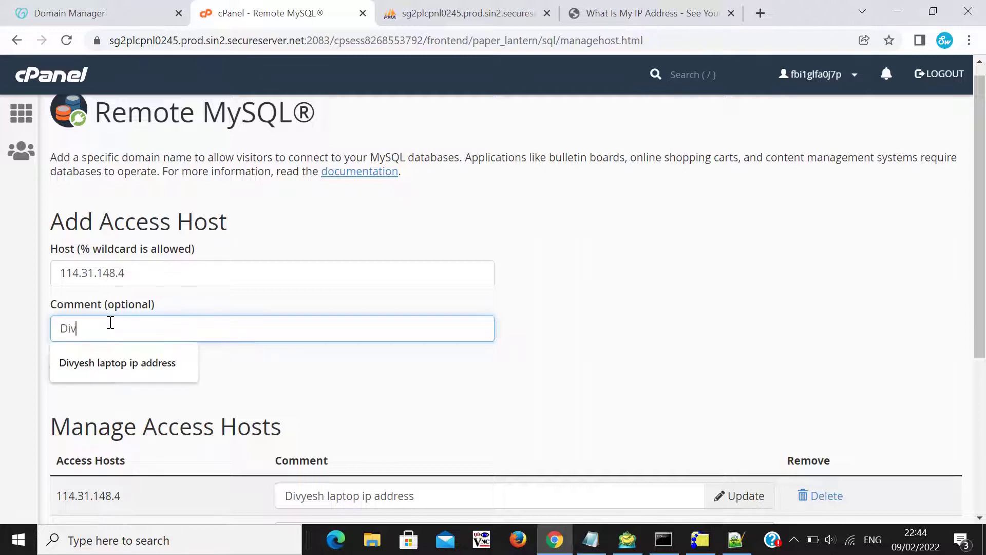
pyautogui.write('yesh laptop')
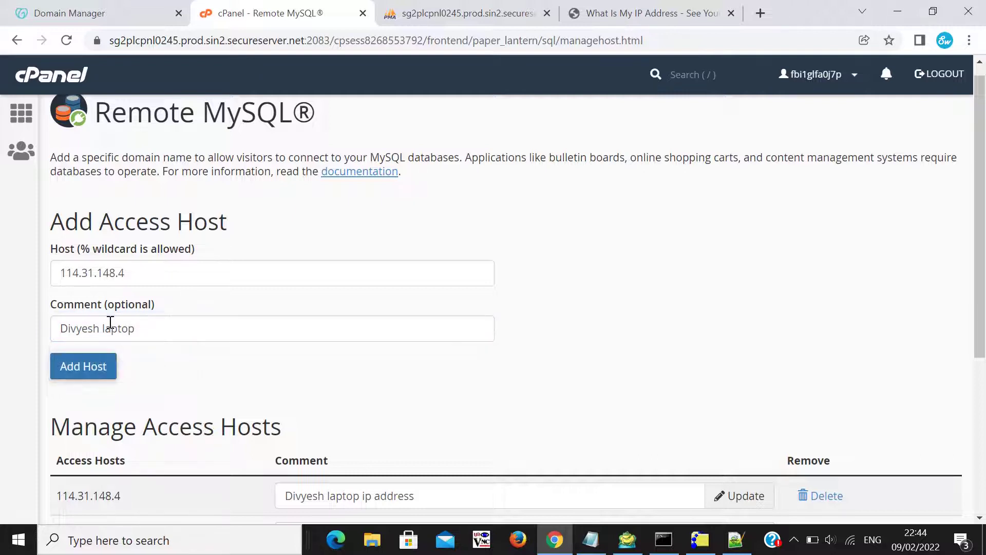
pyautogui.click(88, 368)
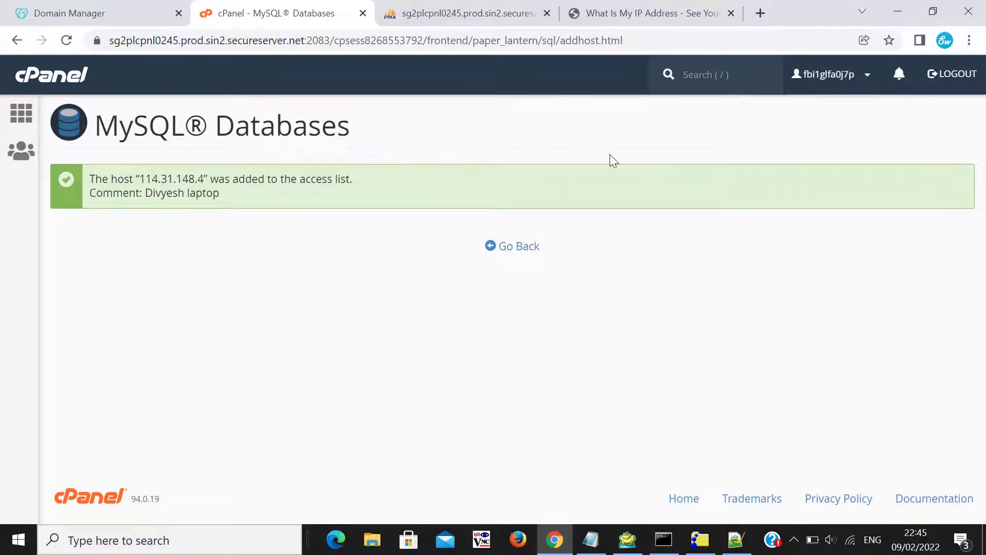
# Step: Open Toad's Create New Connection dialog and select the default 'localhost' host value
pyautogui.click(627, 540)
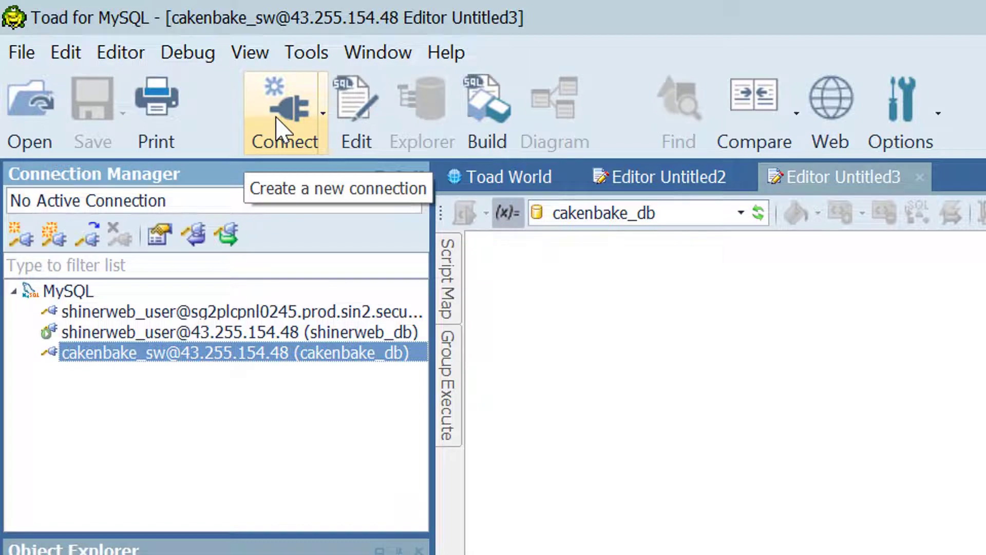
pyautogui.click(277, 130)
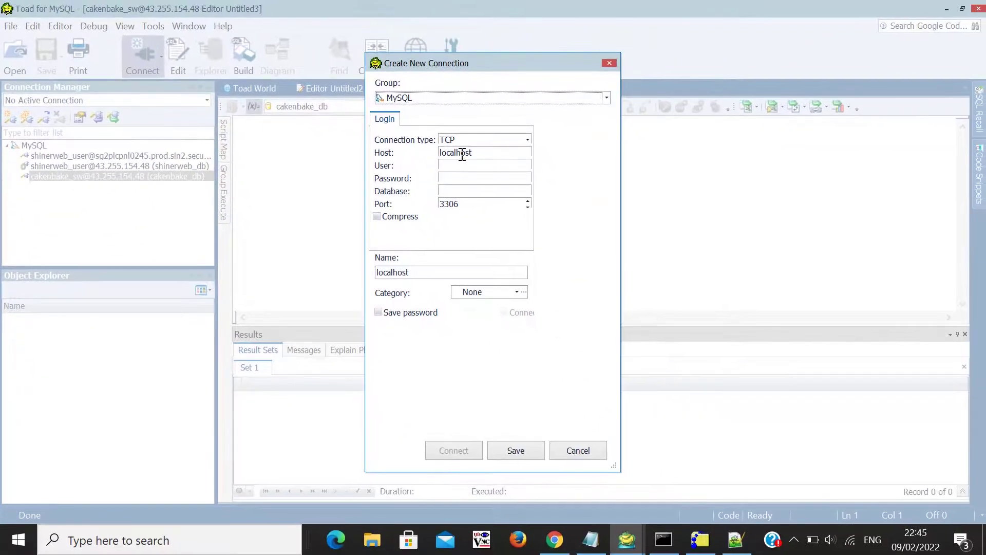
pyautogui.doubleClick(462, 154)
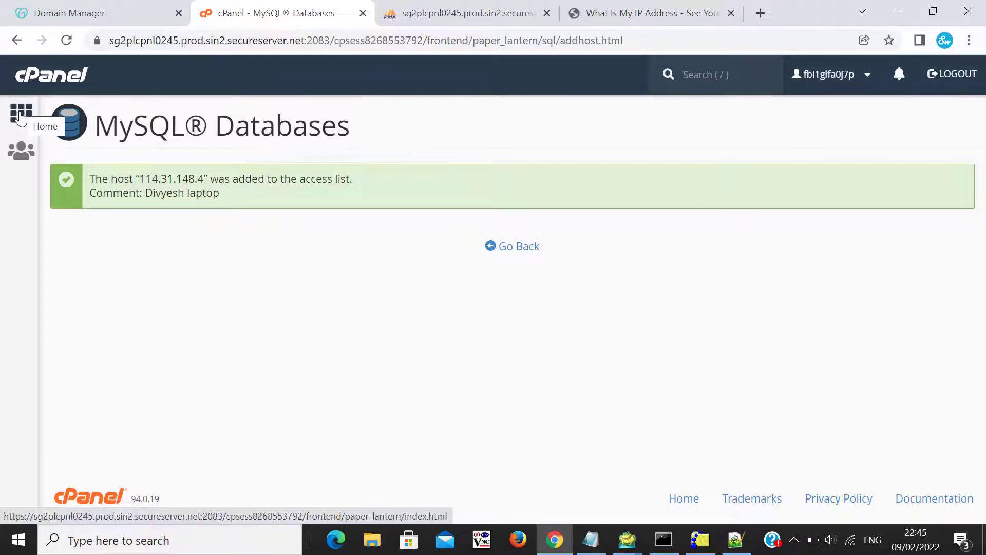
# Step: Go back to the cPanel home page and select the shared IP address 43.255.154.48
pyautogui.click(20, 117)
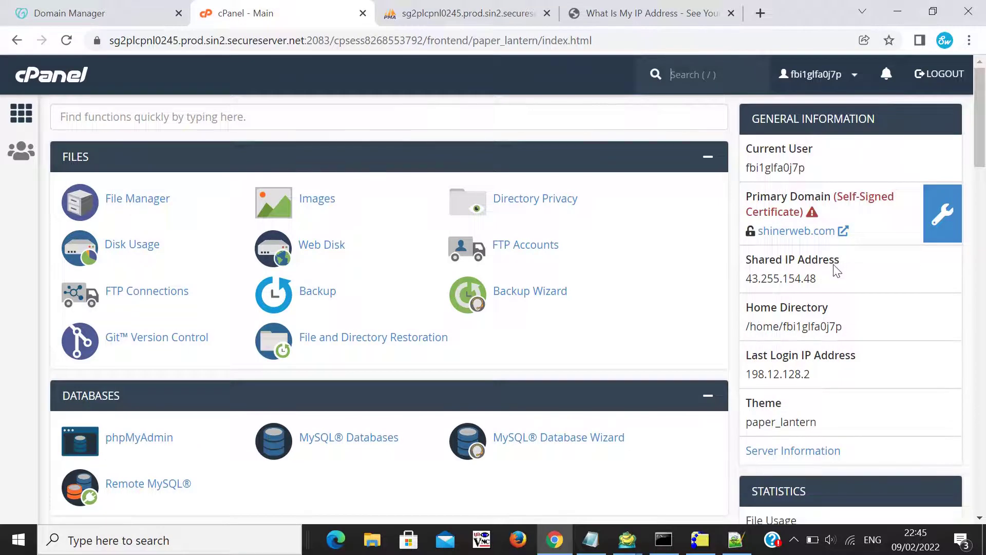
pyautogui.moveTo(746, 278); pyautogui.dragTo(826, 285)
pyautogui.hotkey('ctrl', 'c')
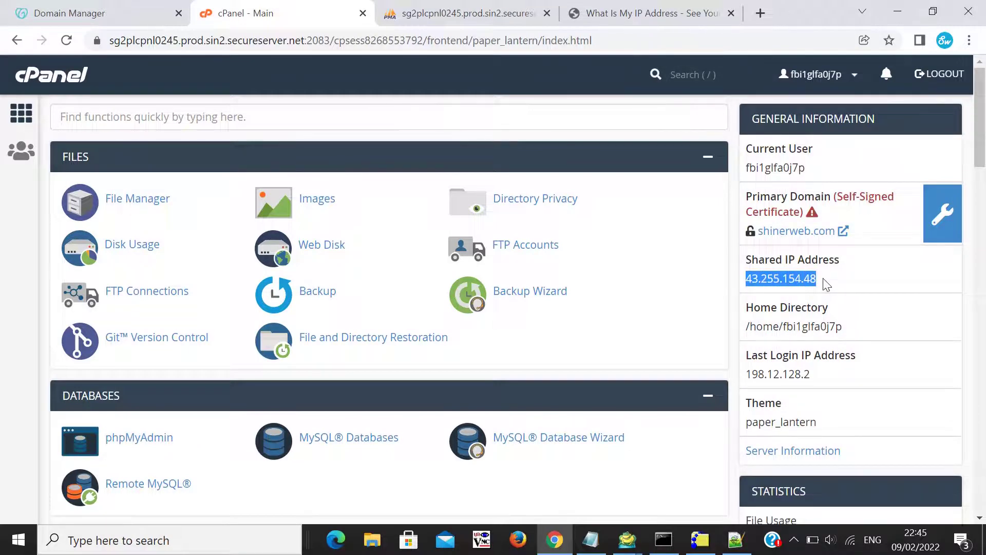
pyautogui.click(627, 540)
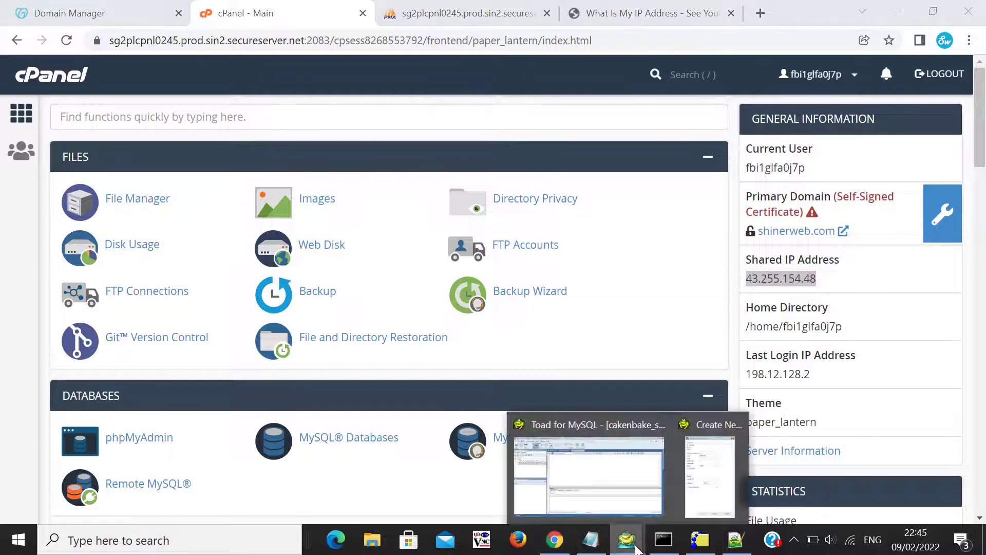
# Step: Paste 43.255.154.48 into the Toad connection's Host field and move to User
pyautogui.click(685, 466)
pyautogui.hotkey('ctrl', 'v')
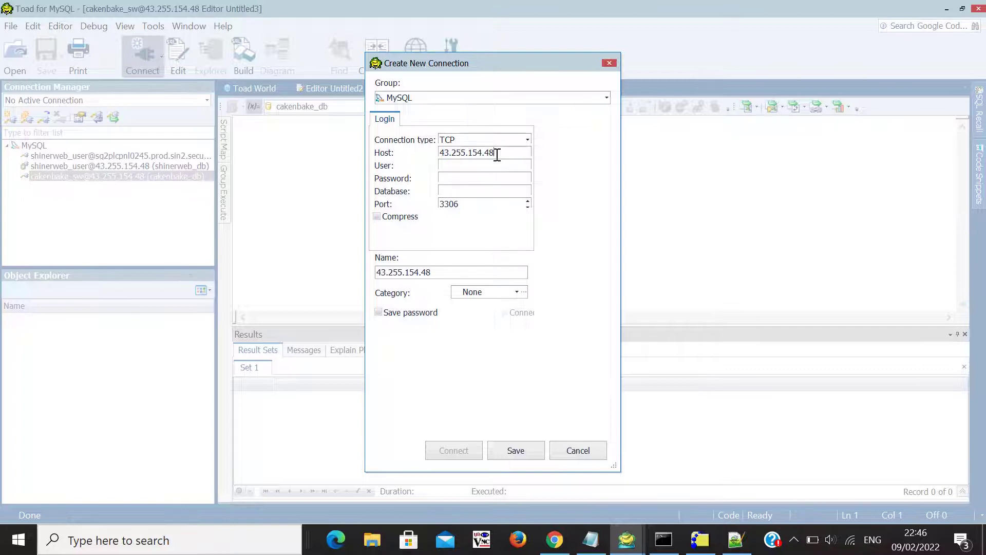
pyautogui.click(453, 166)
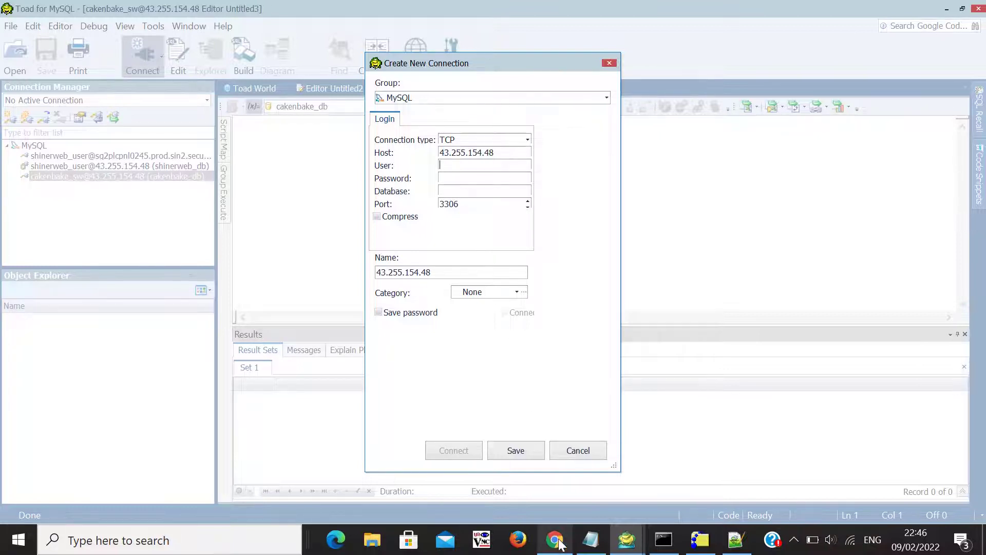
pyautogui.moveTo(559, 543)
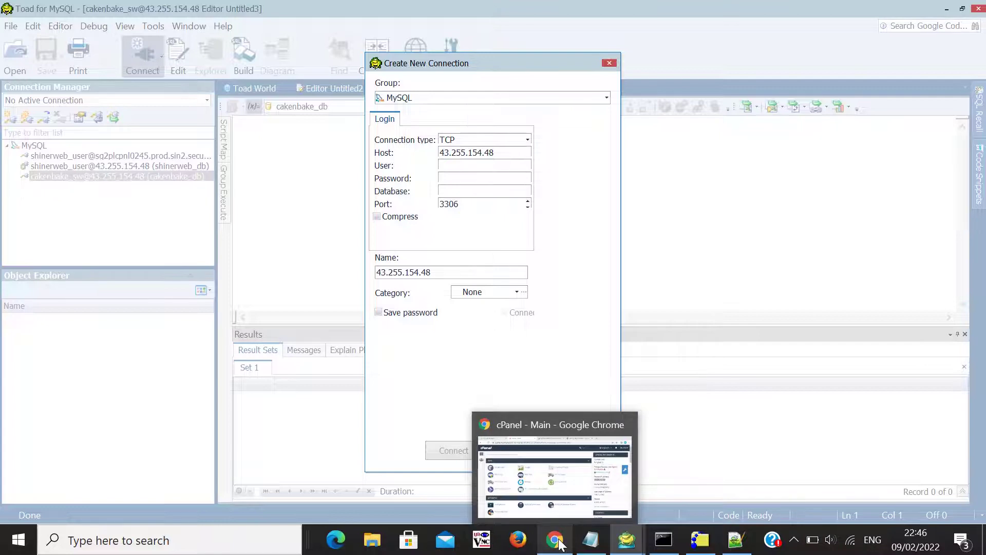
pyautogui.click(559, 544)
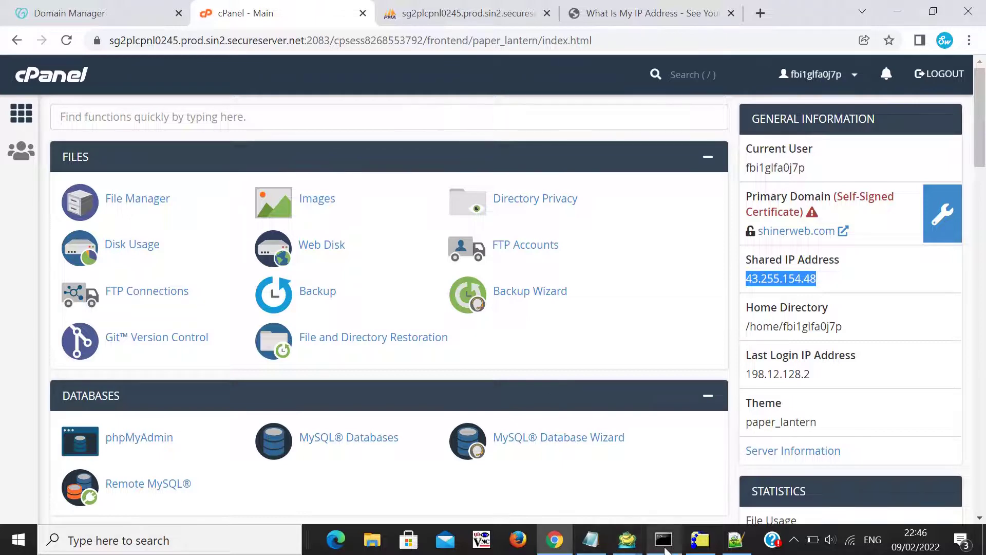
# Step: Copy the database user name from the Notepad++ notes into Toad's User field
pyautogui.click(735, 550)
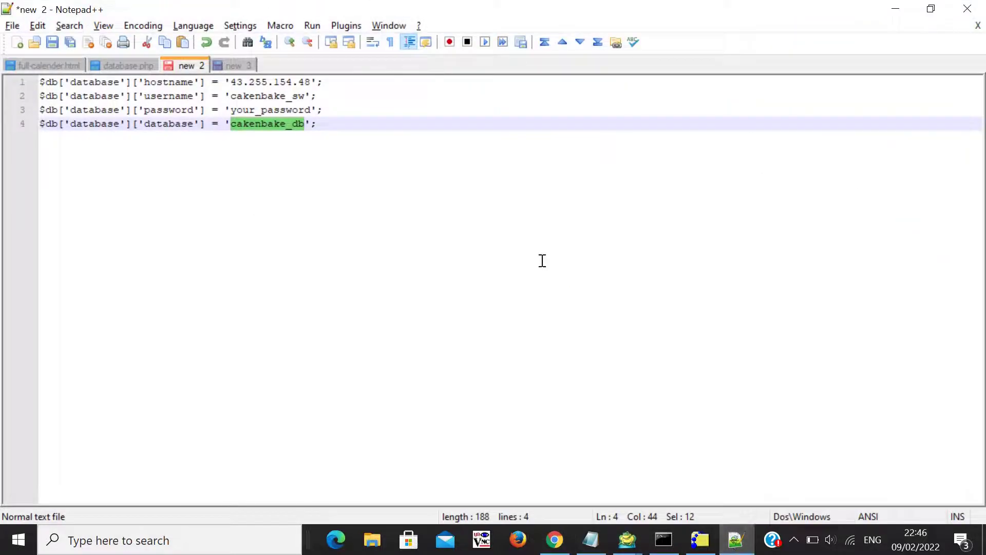
pyautogui.click(239, 97)
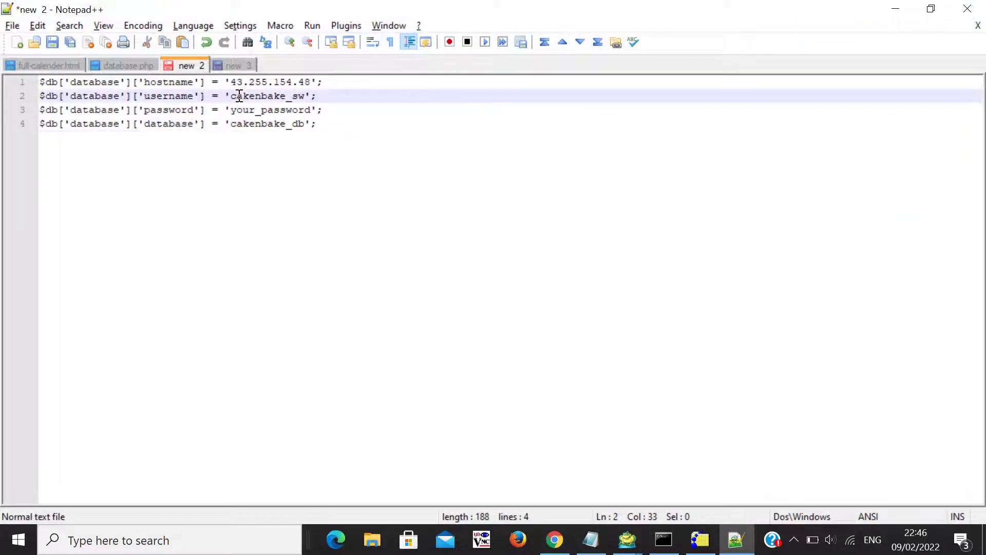
pyautogui.doubleClick(259, 96)
pyautogui.hotkey('ctrl', 'c')
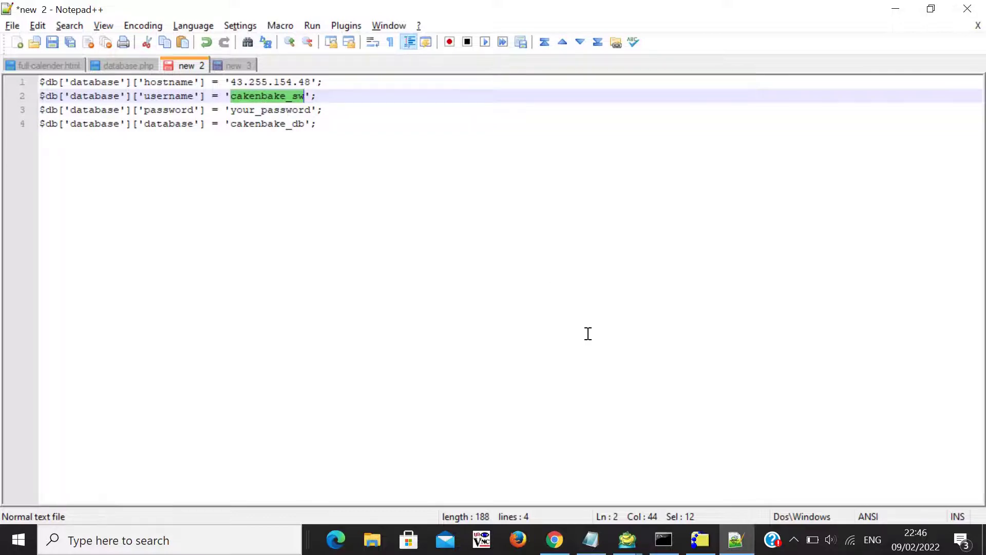
pyautogui.click(634, 548)
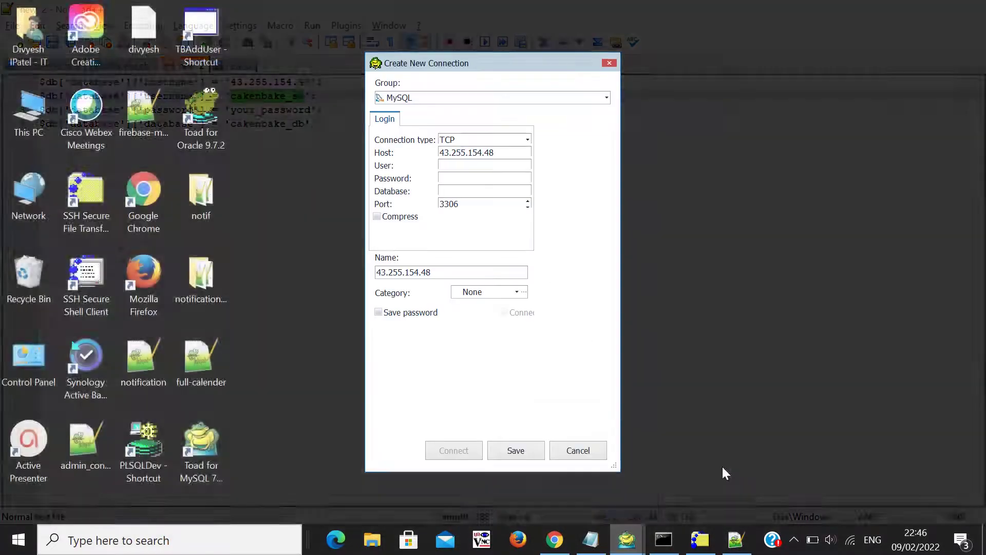
pyautogui.click(722, 466)
pyautogui.hotkey('ctrl', 'v')
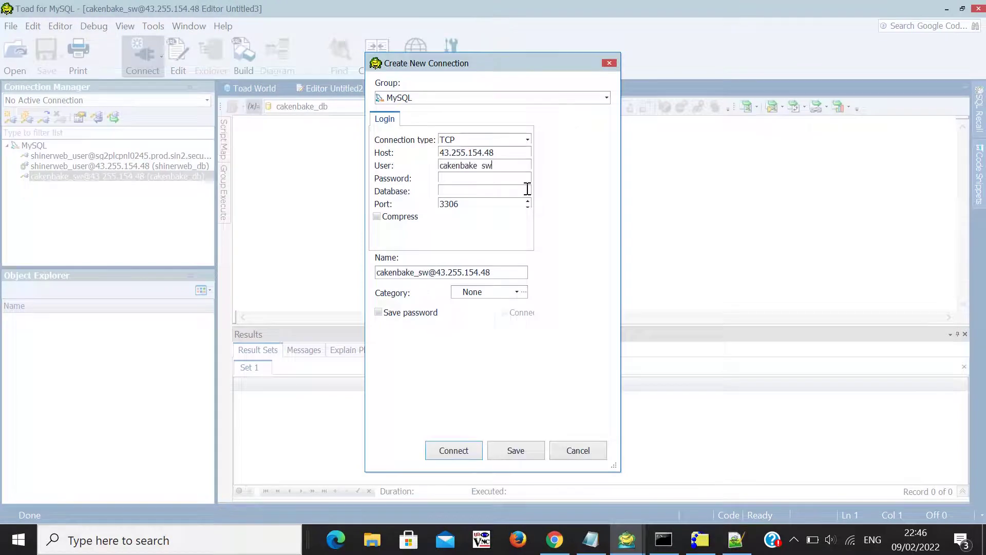
pyautogui.click(467, 178)
pyautogui.hotkey('alt', 'Tab')
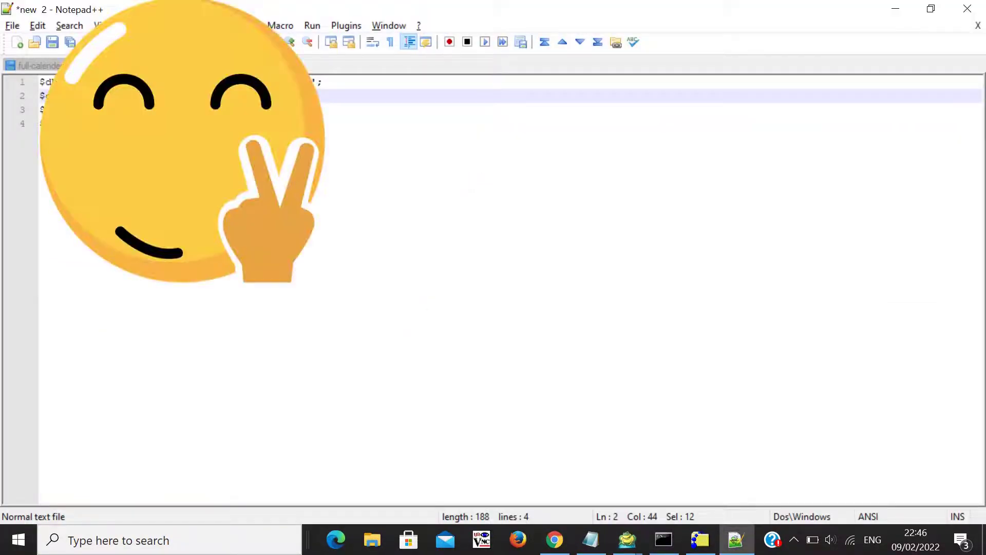
# Step: Copy the database password from the notes into the Toad connection's Password field
pyautogui.hotkey('ctrl', 'n')
pyautogui.hotkey('ctrl', 'v')
pyautogui.hotkey('shift', 'Home')
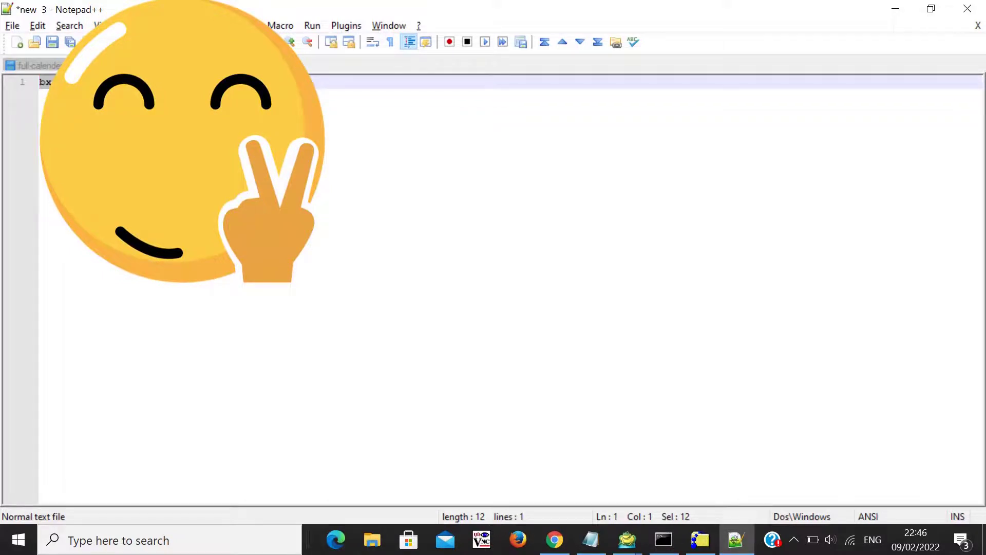
pyautogui.hotkey('alt', 'Tab')
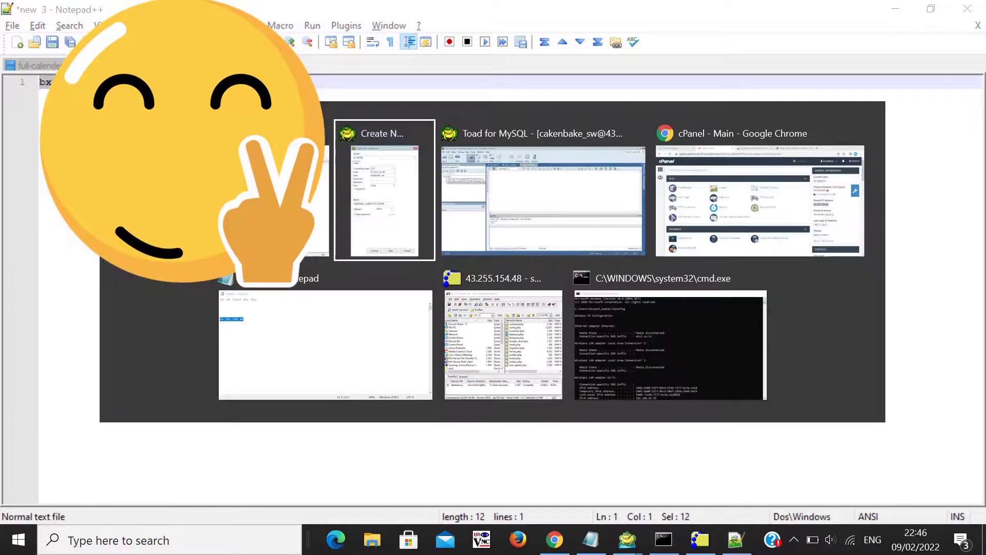
pyautogui.hotkey('ctrl', 'v')
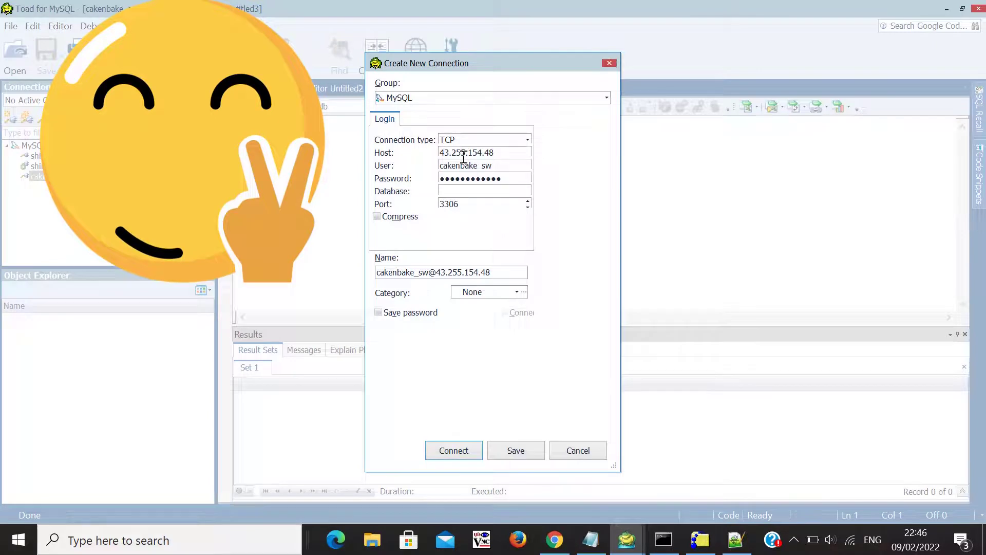
pyautogui.hotkey('alt', 'Tab')
# Step: Copy cakenbake_db from the connection notes into the Database field
pyautogui.click(472, 195)
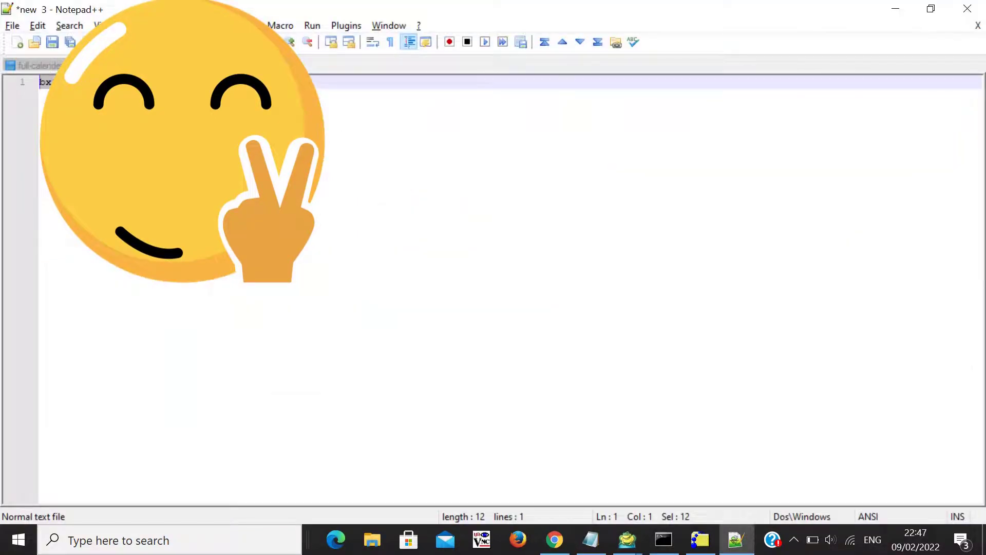
pyautogui.hotkey('ctrl', 'Tab')
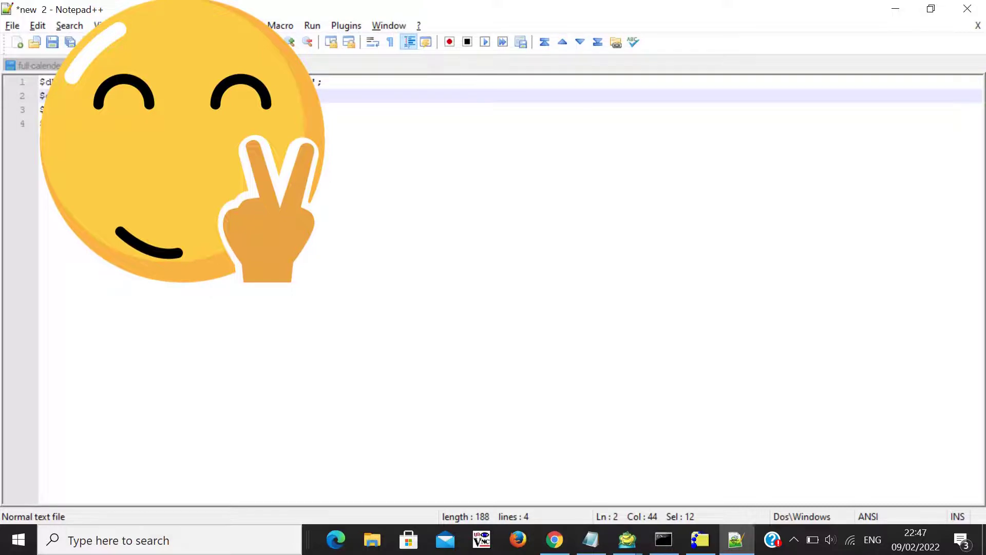
pyautogui.doubleClick(263, 123)
pyautogui.hotkey('ctrl', 'c')
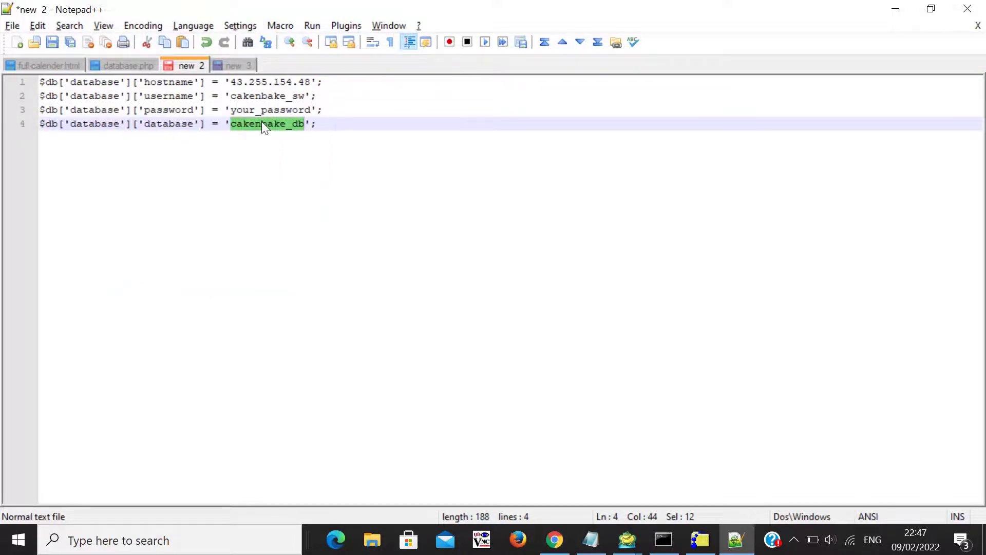
pyautogui.hotkey('alt', 'Tab')
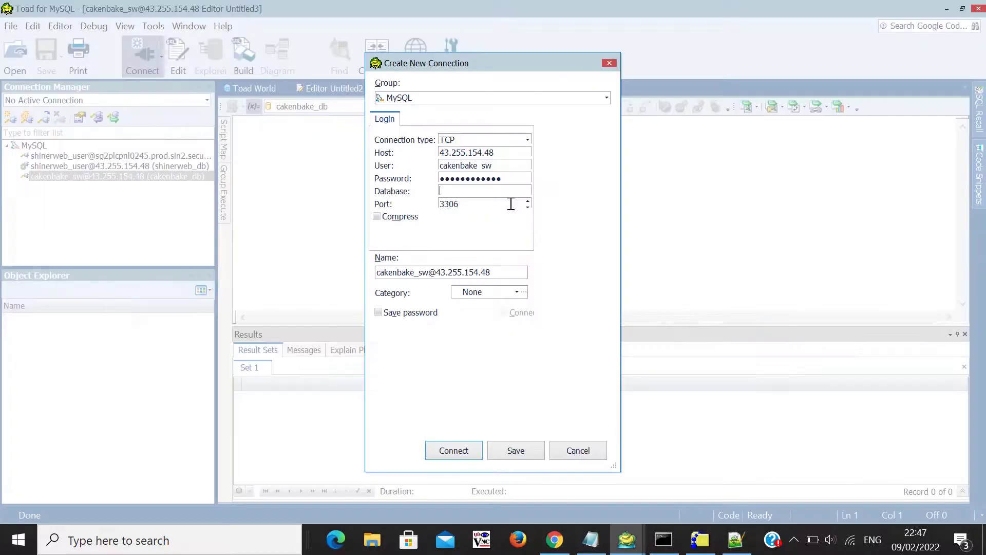
pyautogui.hotkey('ctrl', 'v')
# Step: Connect Toad to cakenbake_db on 43.255.154.48
pyautogui.click(453, 450)
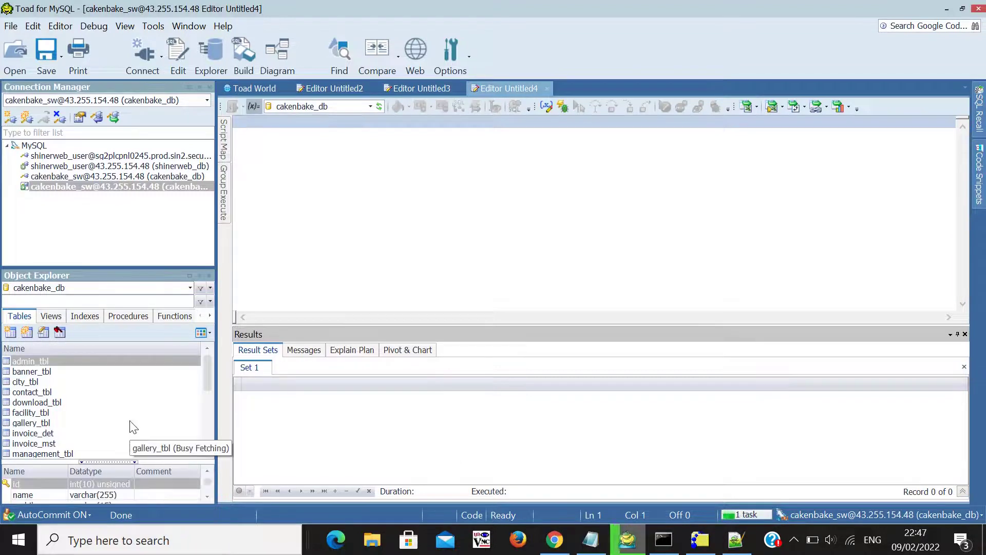
# Step: Open banner_tbl from the cakenbake_db connection and view its 3 data rows
pyautogui.click(123, 266)
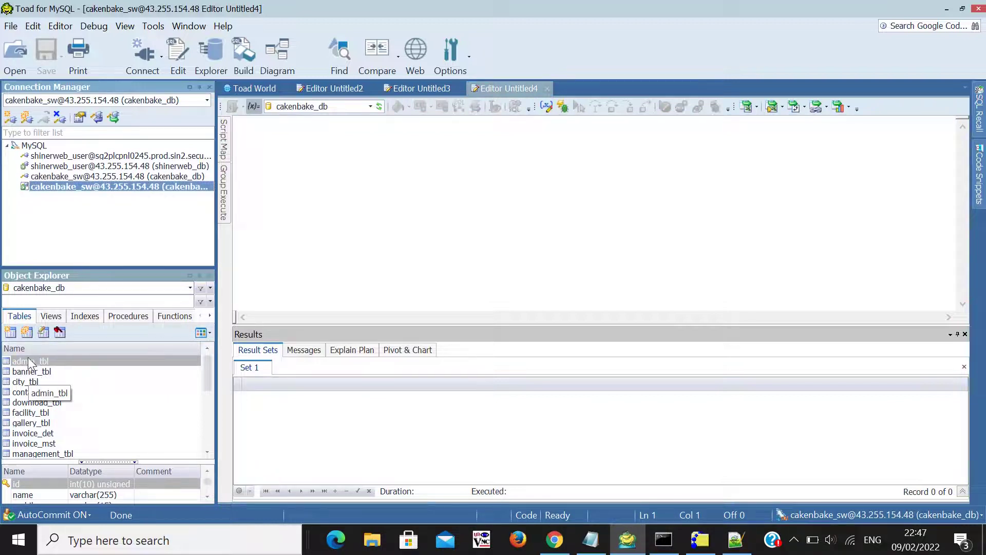
pyautogui.doubleClick(30, 374)
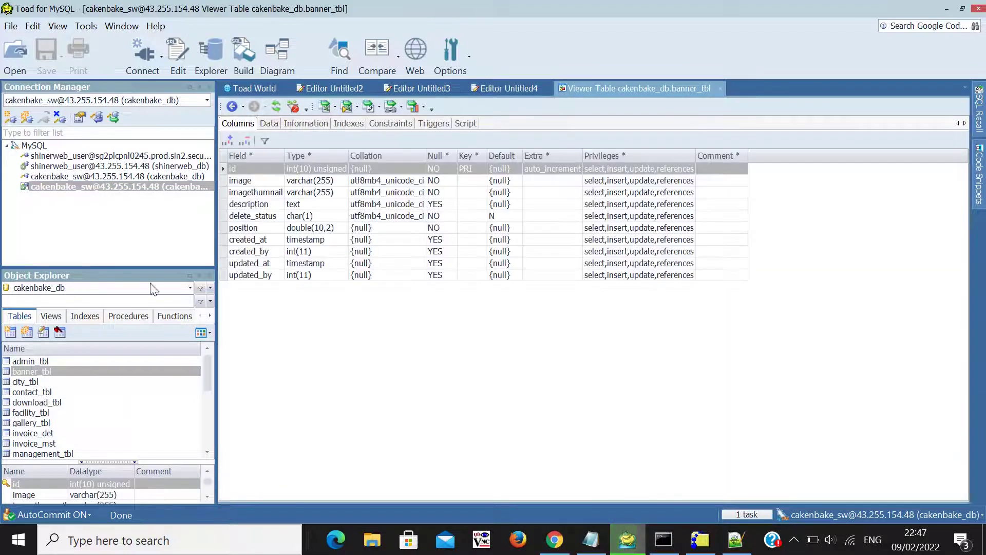
pyautogui.click(272, 124)
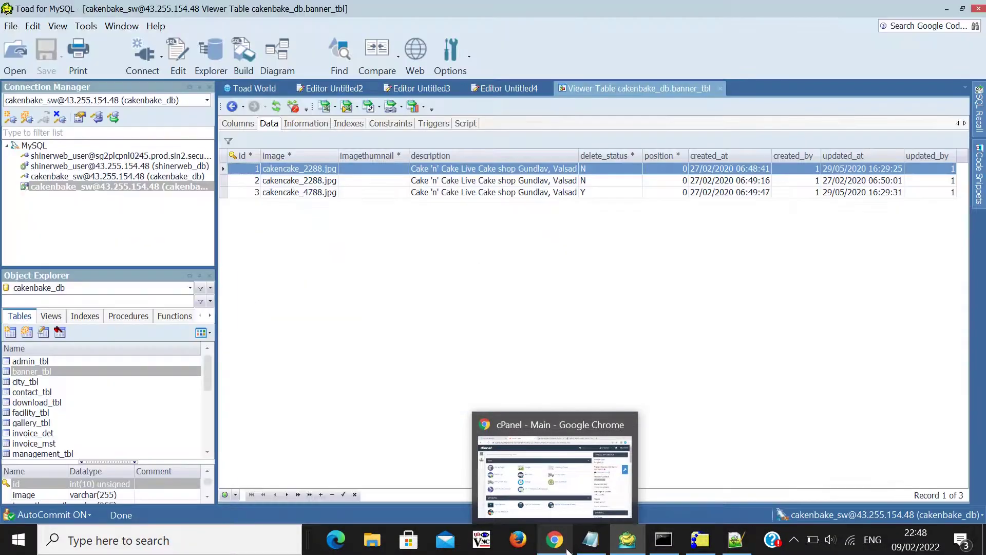
pyautogui.click(556, 540)
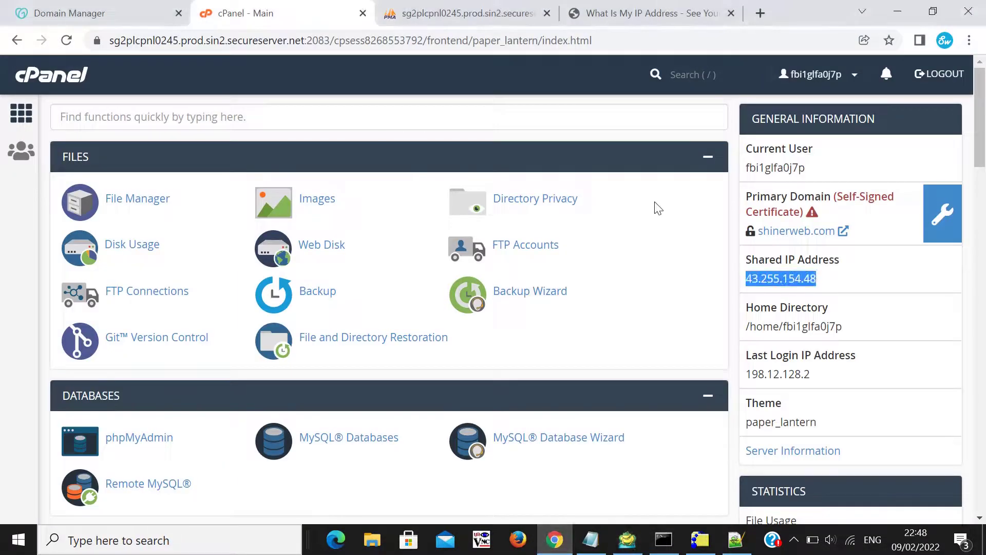
pyautogui.click(475, 13)
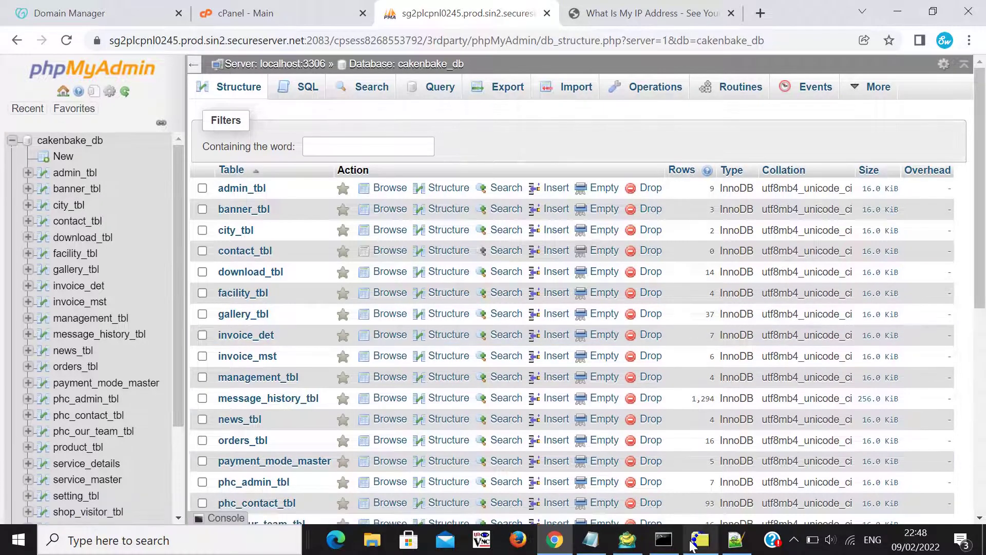
pyautogui.click(628, 542)
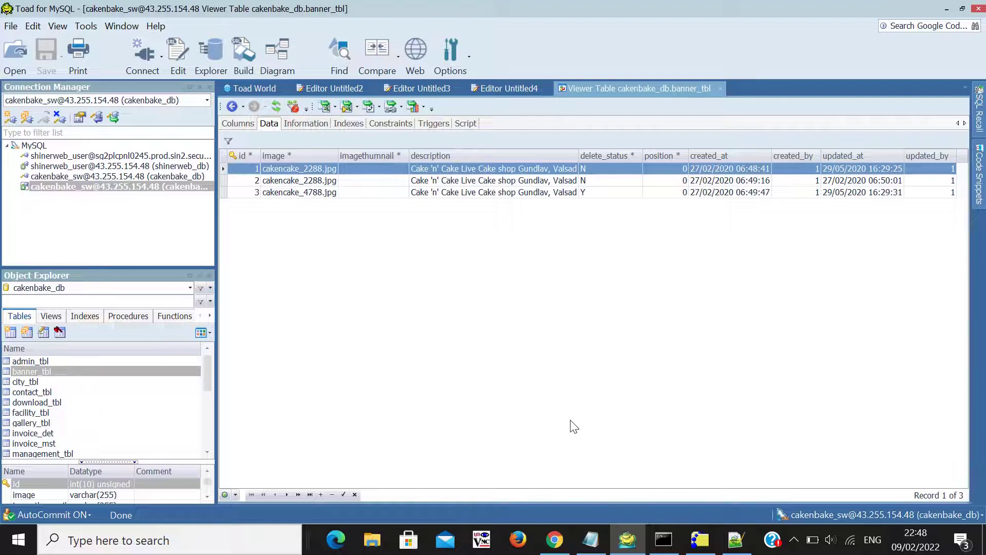
pyautogui.click(556, 542)
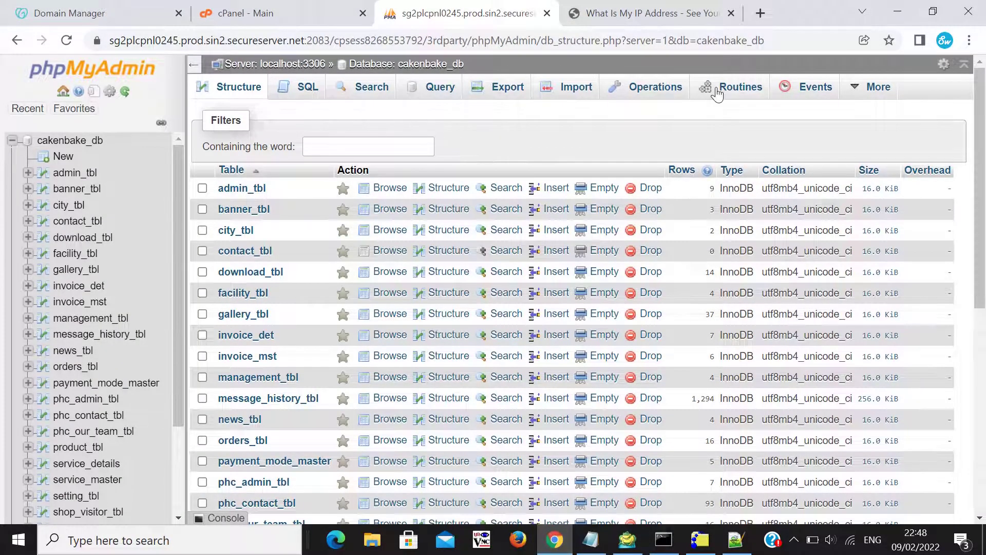
pyautogui.click(281, 13)
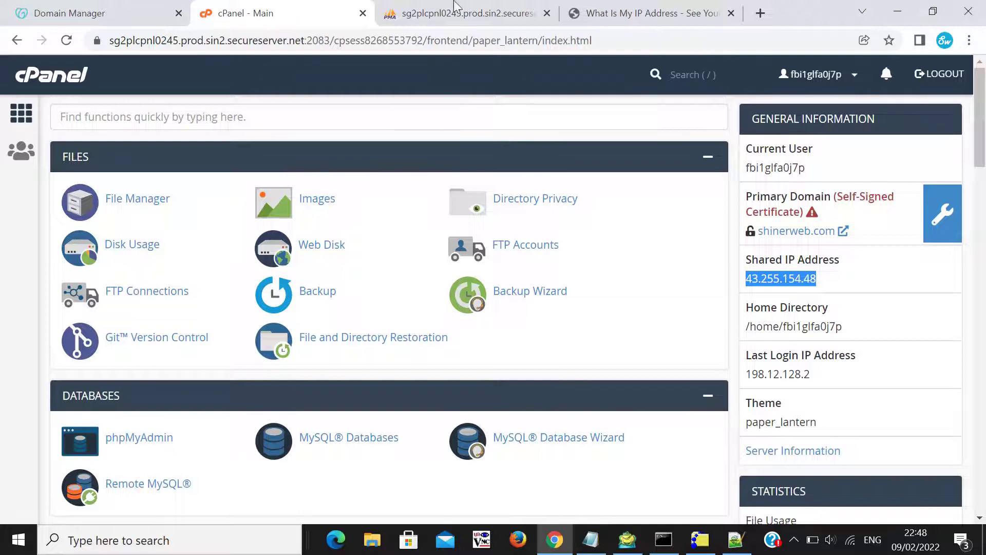
pyautogui.click(896, 8)
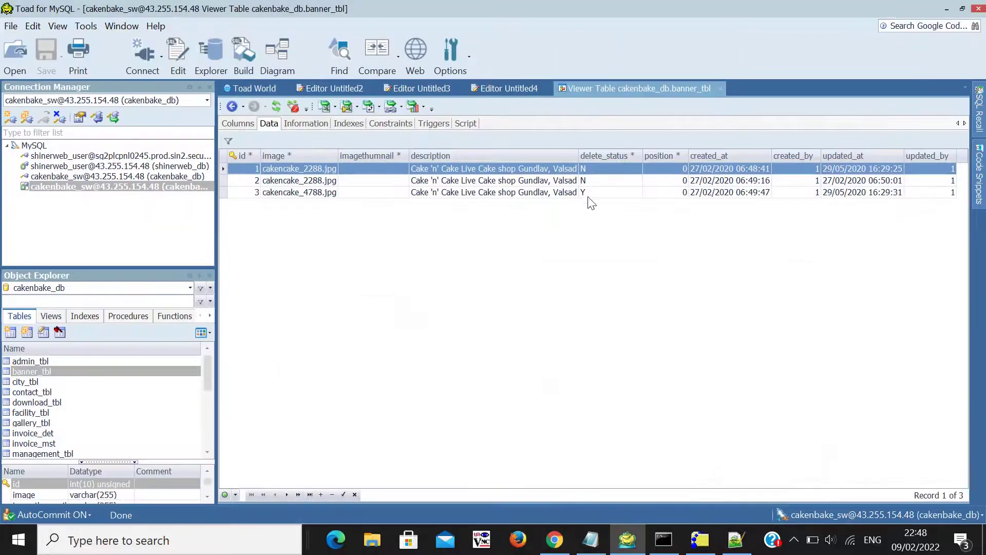